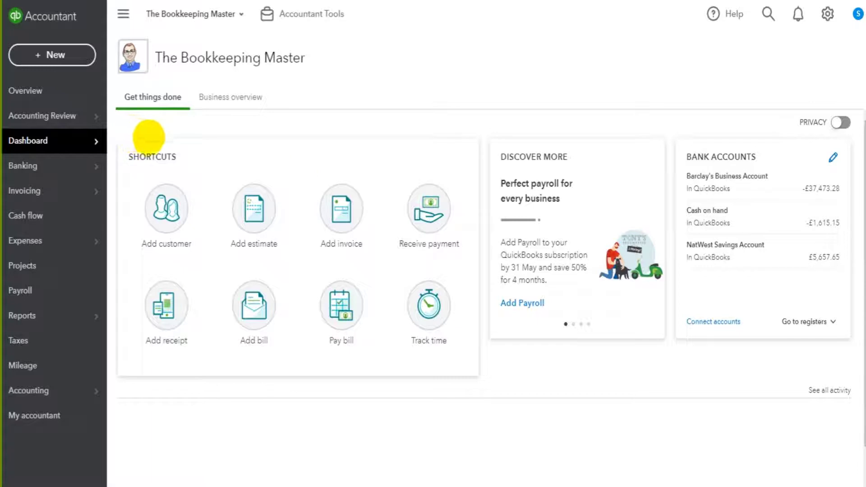
- Browse the Expenses Suppliers page, Banking and the Expenses transaction list, ending on Suppliers
mouse_move(49, 194)
mouse_move(52, 244)
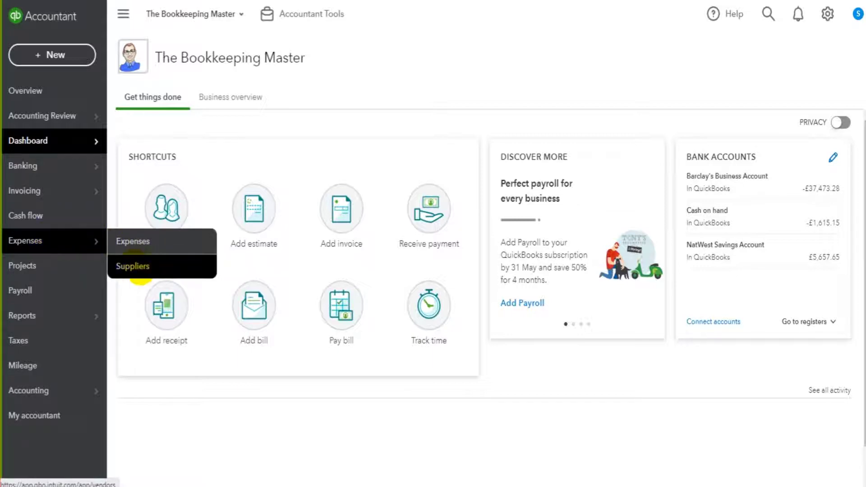
left_click(141, 266)
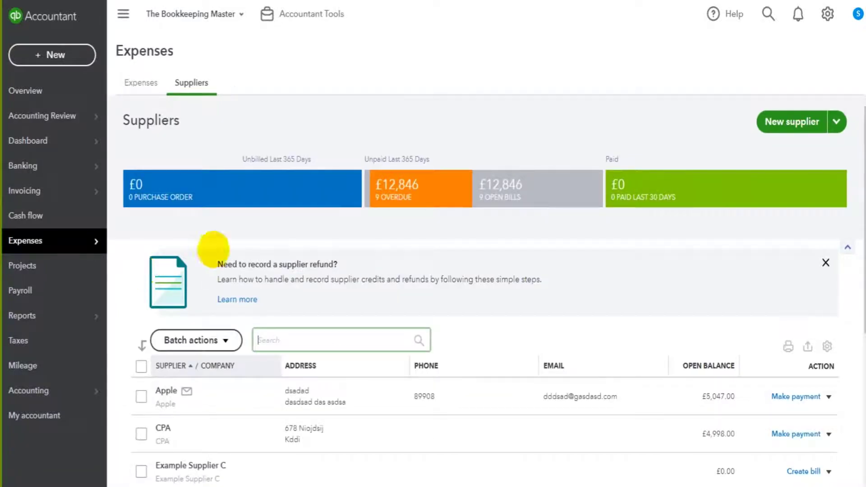
left_click(63, 164)
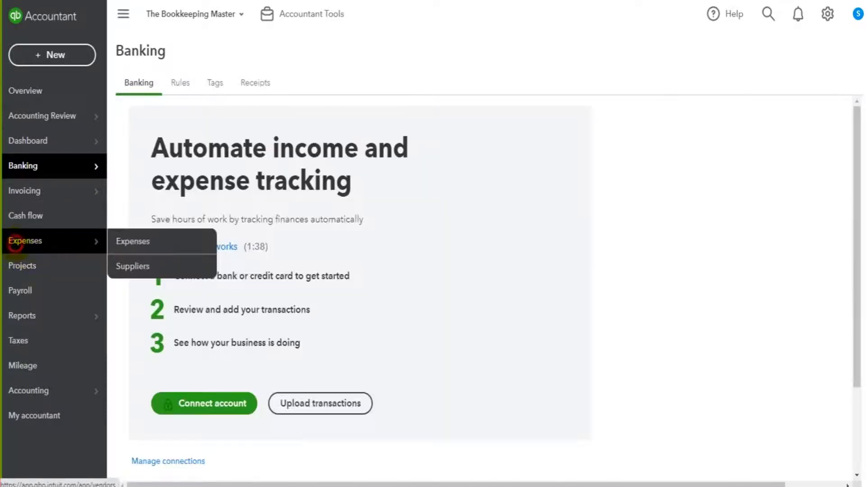
left_click(19, 241)
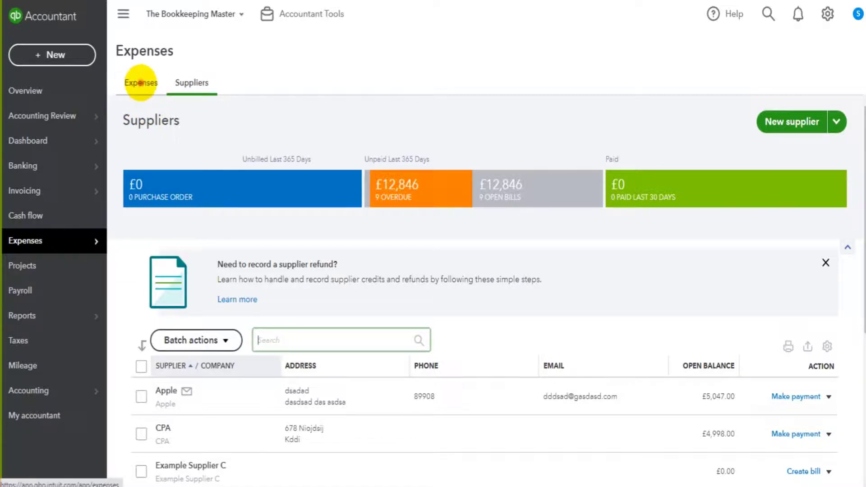
left_click(140, 83)
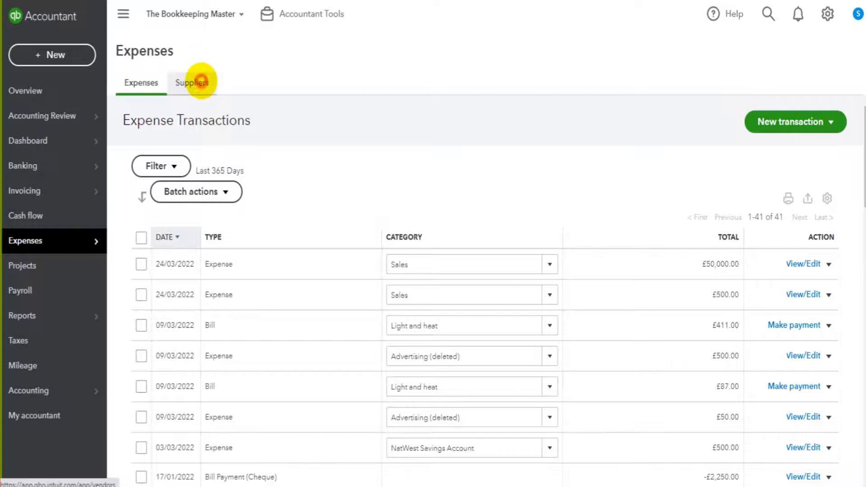
left_click(199, 82)
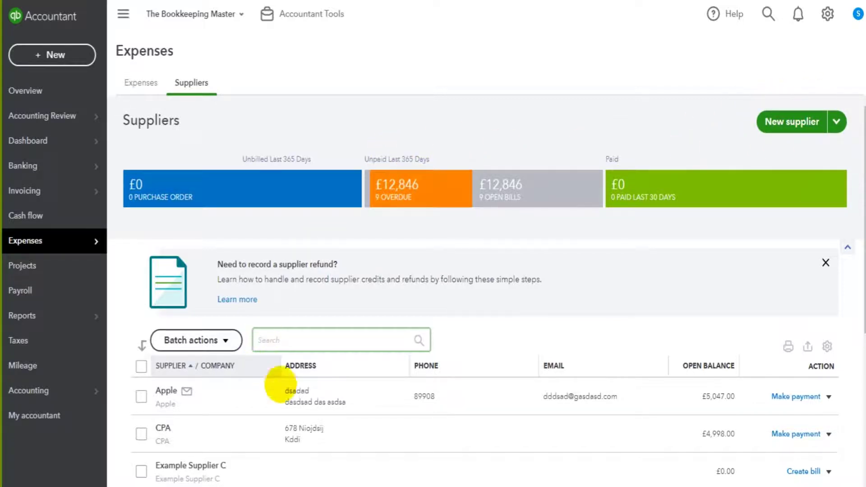
- Scroll through the existing suppliers table and start a new supplier
scroll(280, 384, "down", 4)
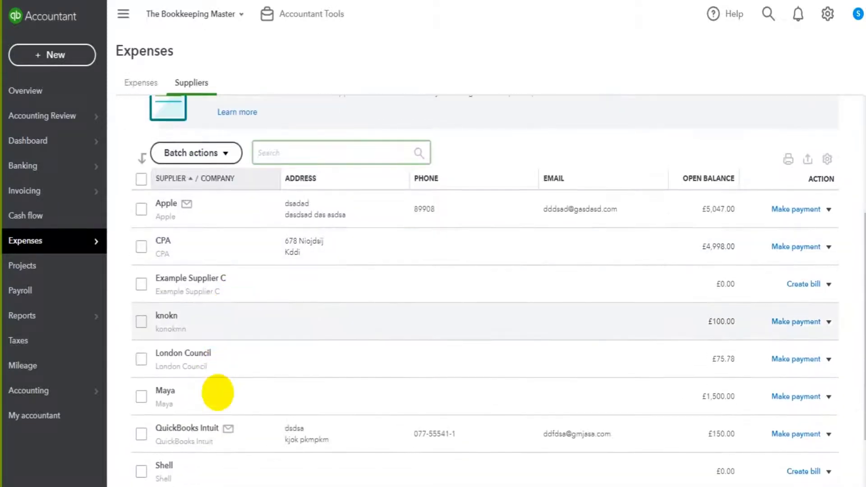
scroll(257, 286, "down", 2)
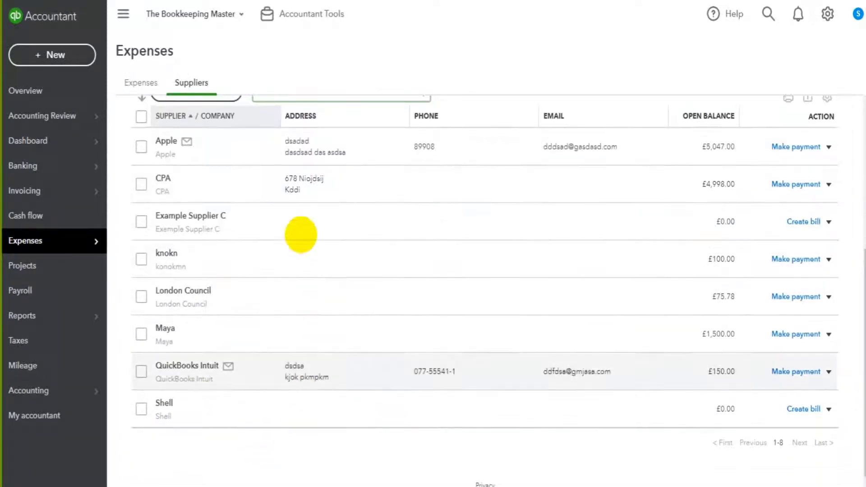
scroll(296, 219, "up", 3)
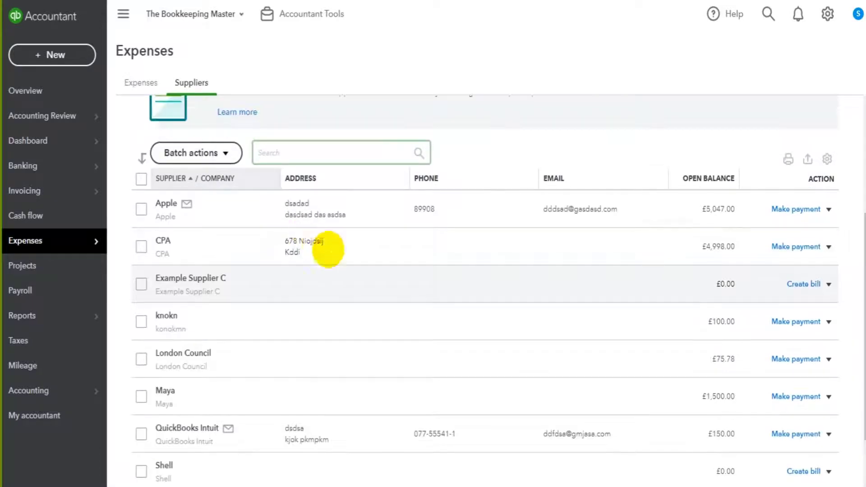
scroll(290, 248, "up", 3)
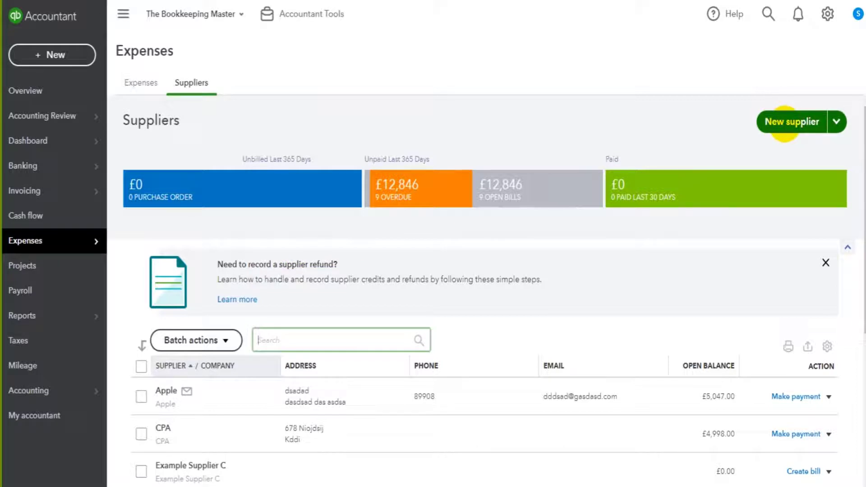
left_click(784, 122)
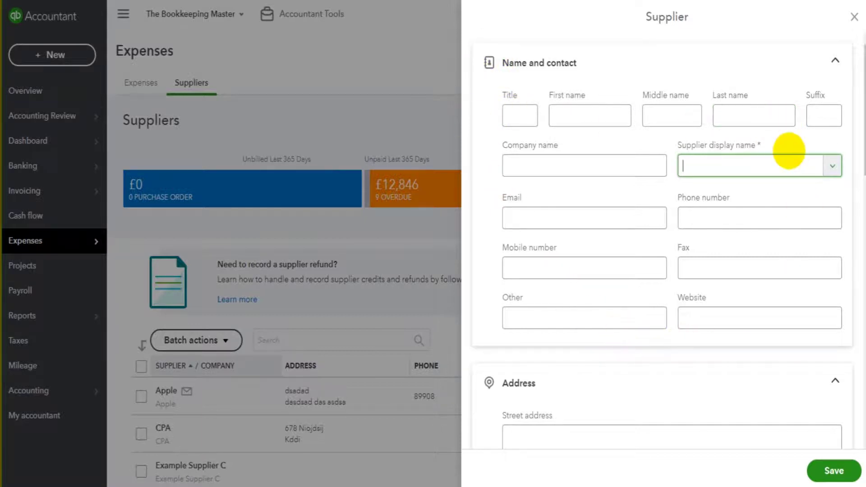
- Look through the blank Supplier form's sections and place the cursor in First name
scroll(775, 151, "down", 1)
scroll(731, 149, "down", 2)
scroll(691, 147, "up", 3)
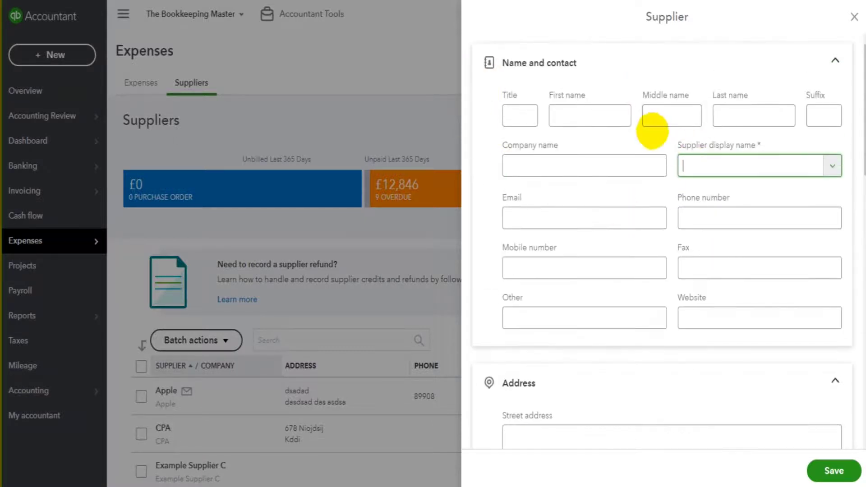
scroll(632, 131, "down", 10)
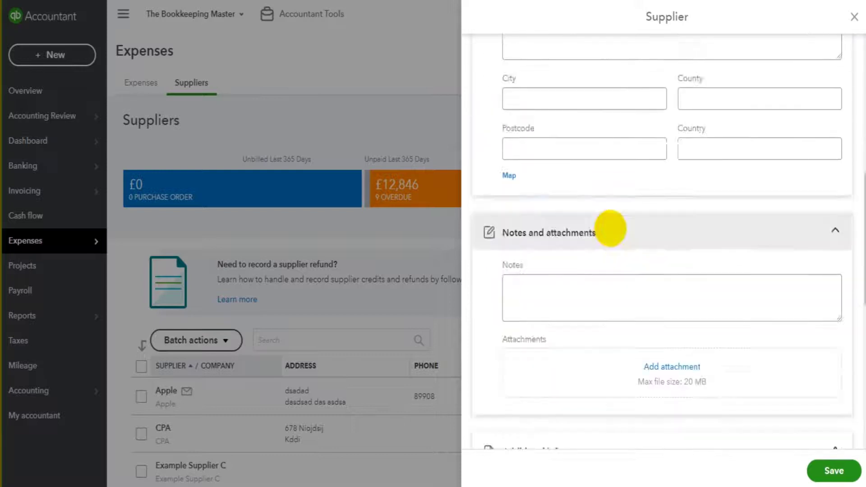
scroll(607, 199, "down", 5)
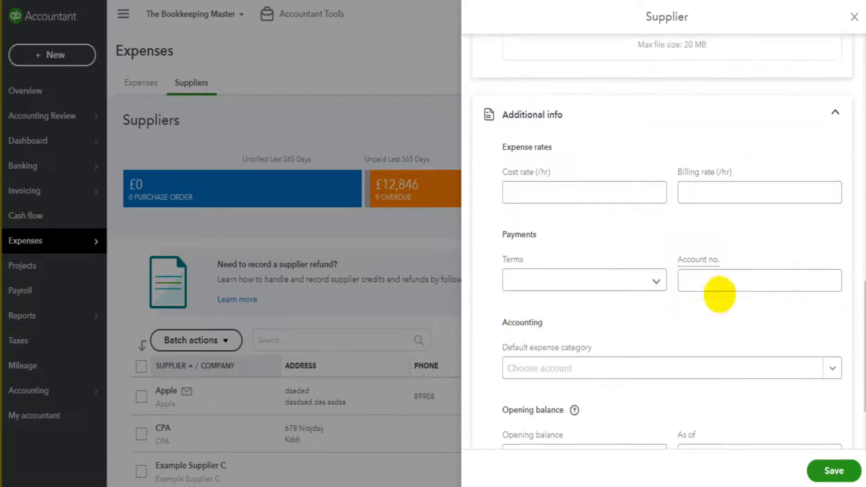
scroll(653, 271, "up", 12)
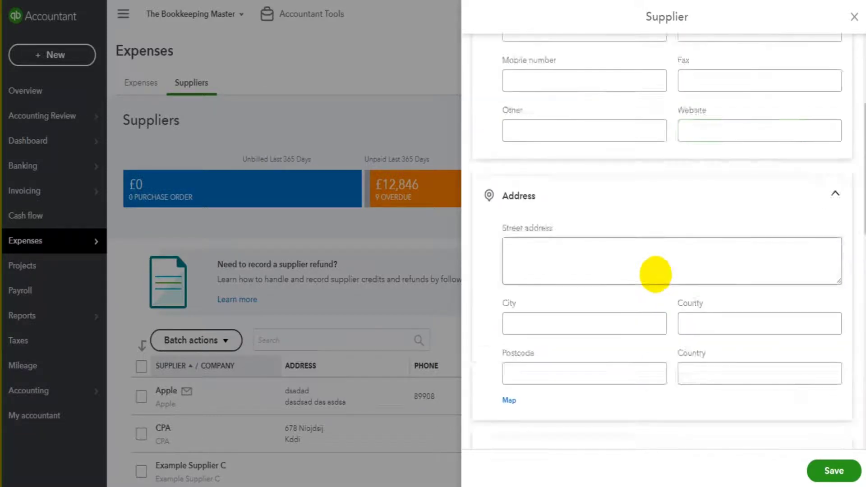
left_click(801, 266)
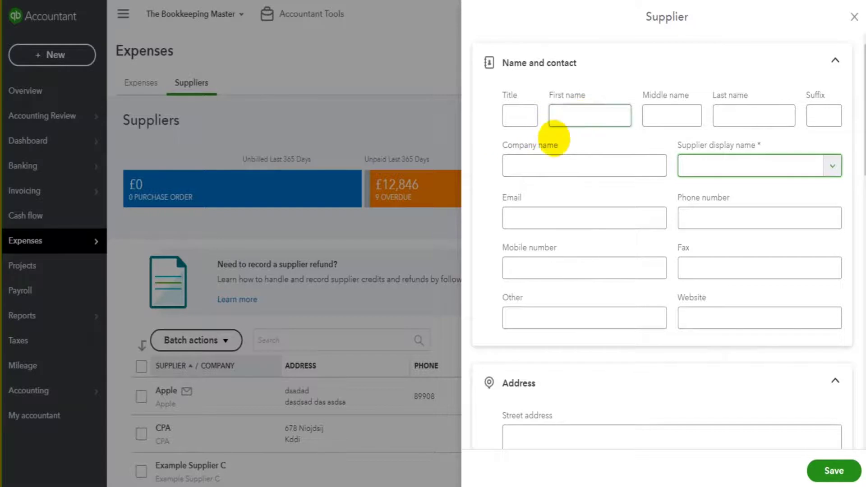
left_click(570, 116)
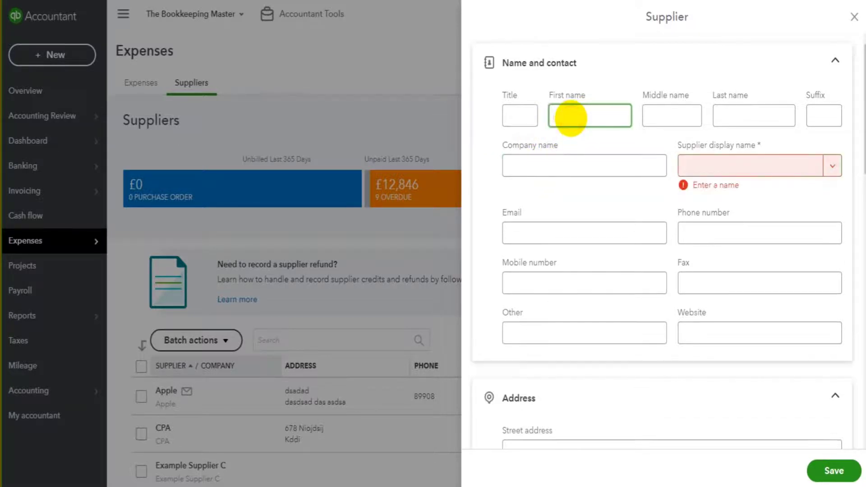
- Enter the contact's title, first and last name, and company name Example Supplier 1 Limited
type("Joe")
key("Tab")
key("Tab")
type("Bloggs")
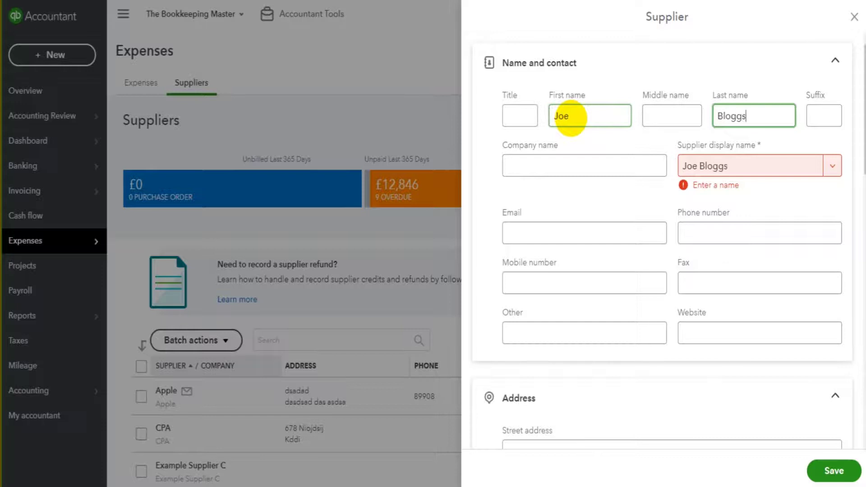
key("Tab")
key("Tab")
left_click(523, 115)
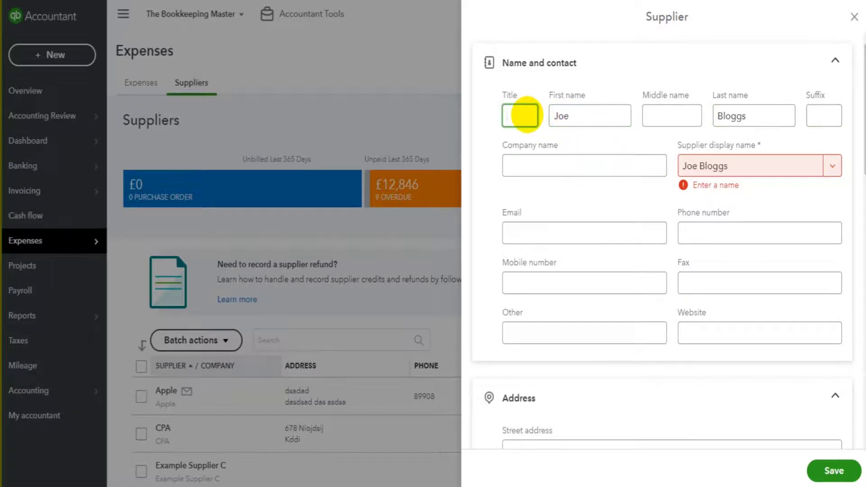
type("Mr")
left_click(538, 168)
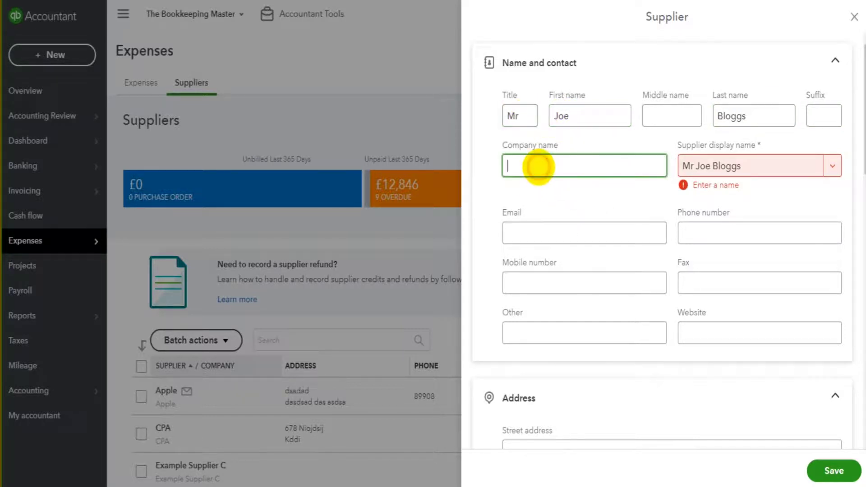
type("Example Supplier 1")
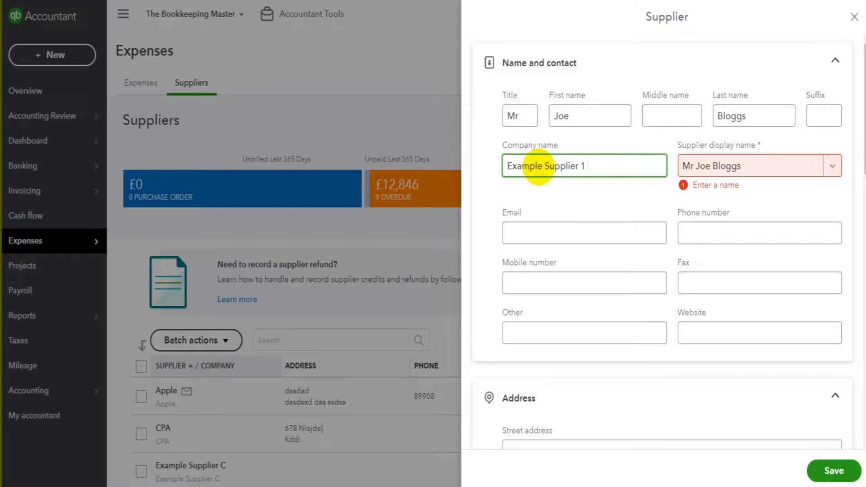
type(" Limited")
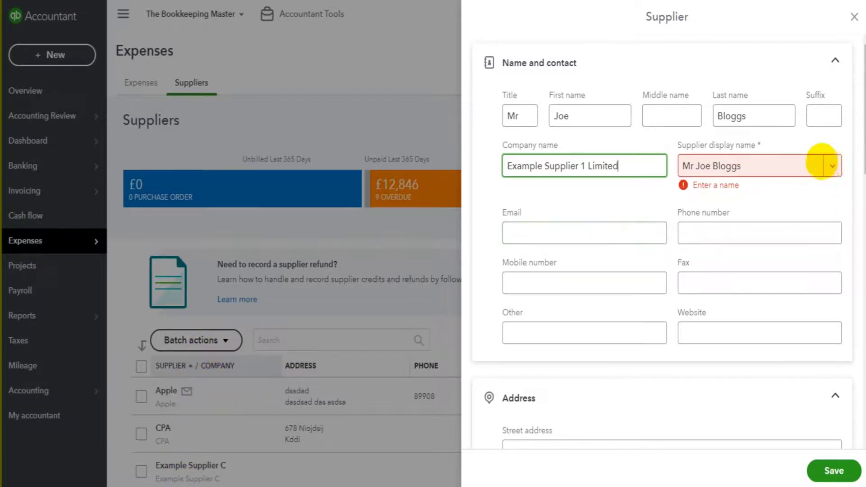
- Set the supplier display name to Example Supplier 1 Limited from the suggestions
left_click(831, 164)
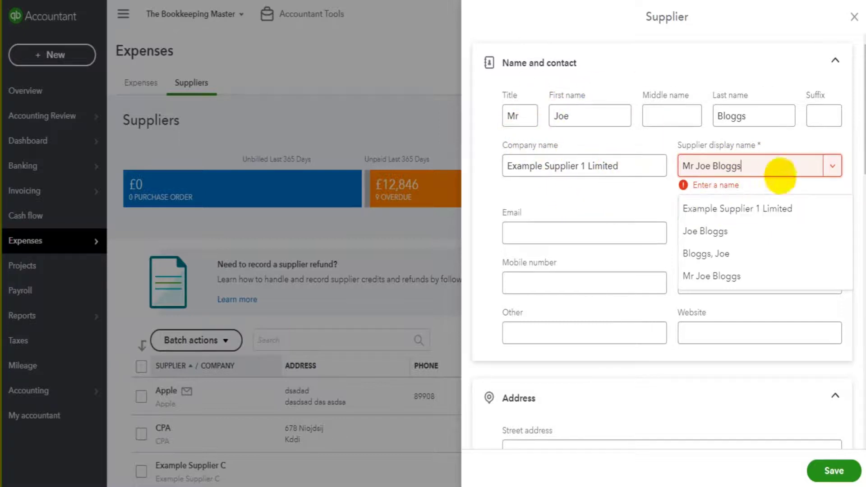
left_click_drag(758, 166, 677, 166)
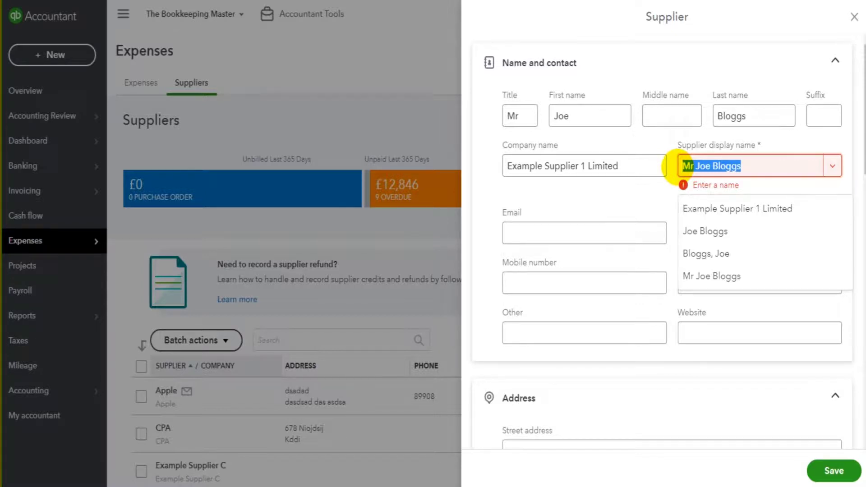
type("cdkpdkspdk")
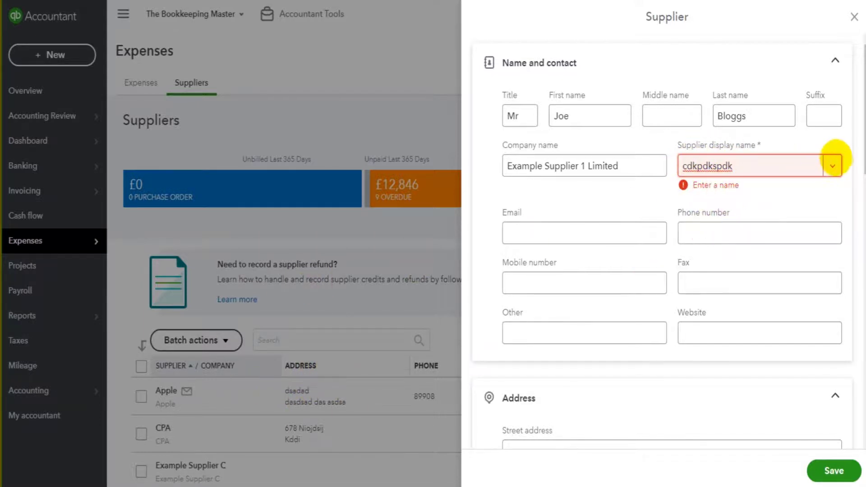
left_click(833, 166)
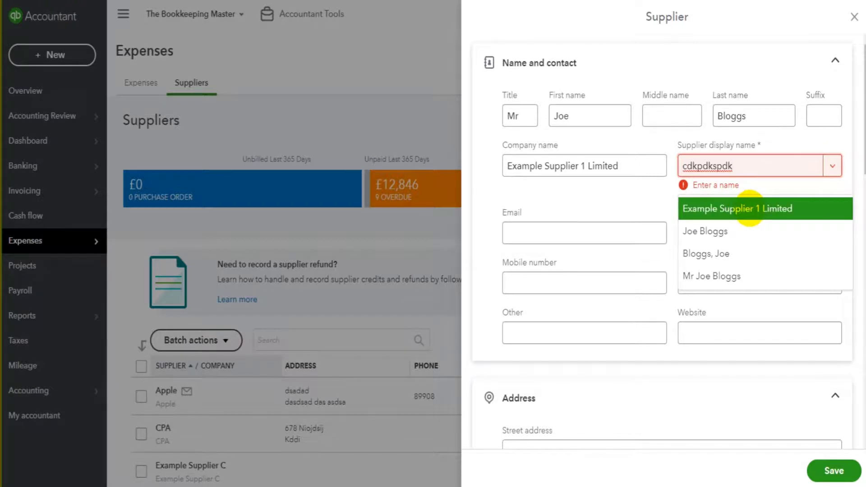
left_click(749, 209)
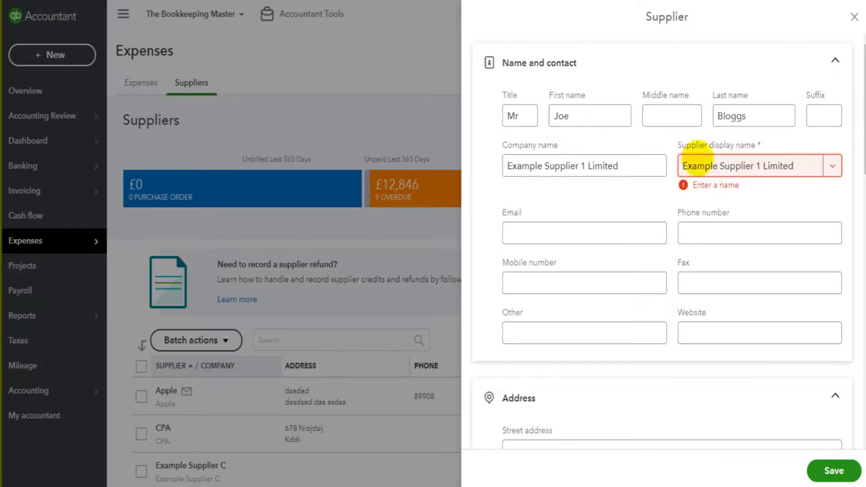
left_click(596, 230)
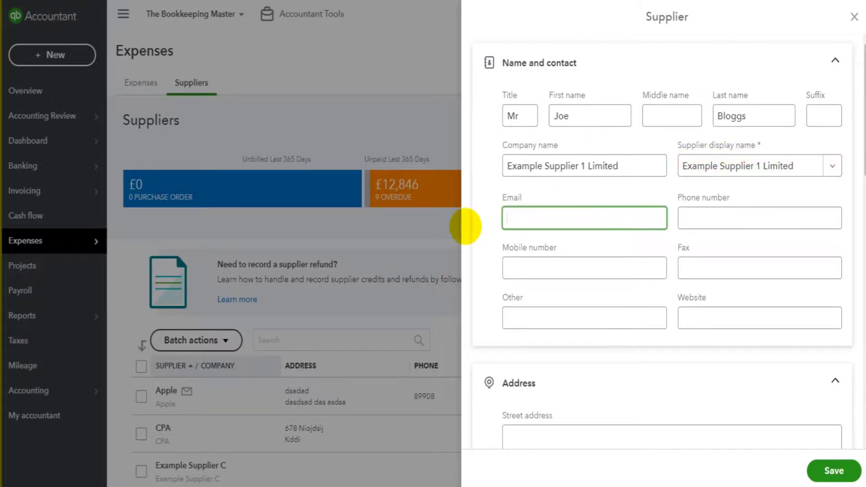
- Enter the supplier's email address, phone, mobile and fax numbers
type("exampleemail@email.com")
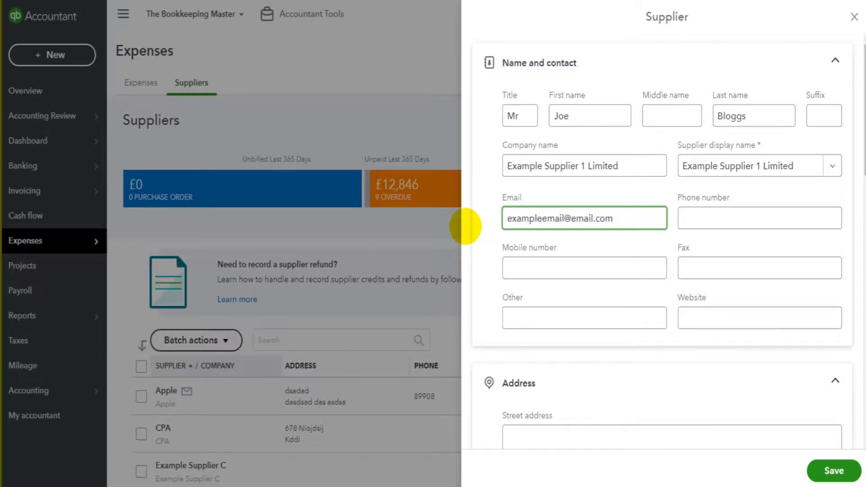
key("Tab")
type("0")
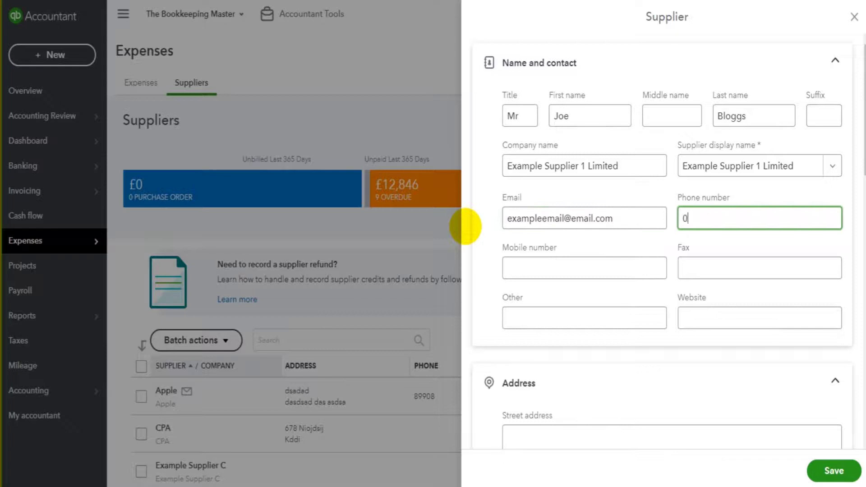
type("1234 45")
type("6789")
left_click(529, 266)
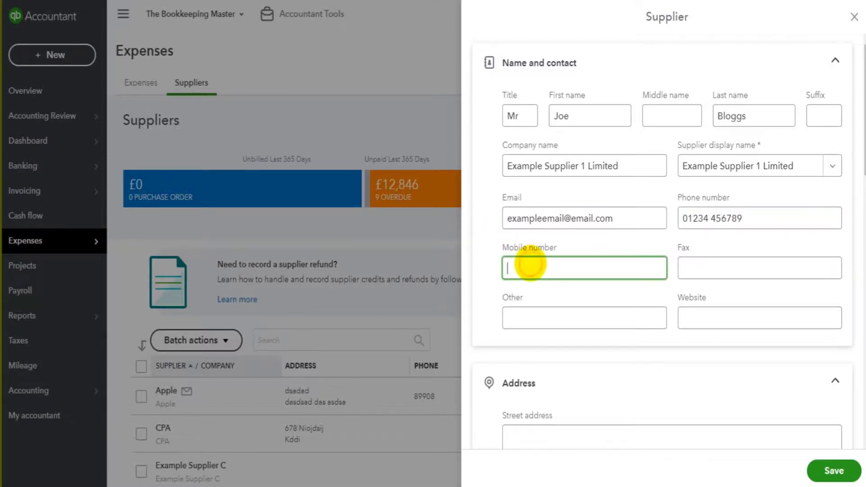
type("07777 123456")
left_click(771, 269)
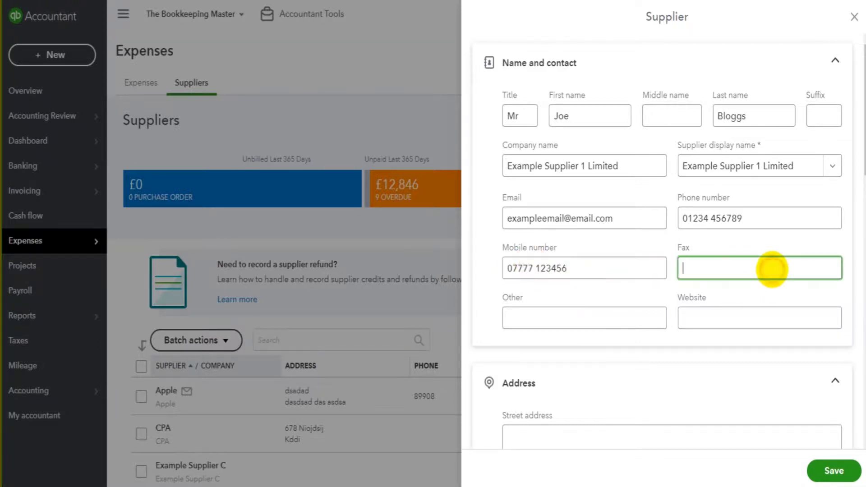
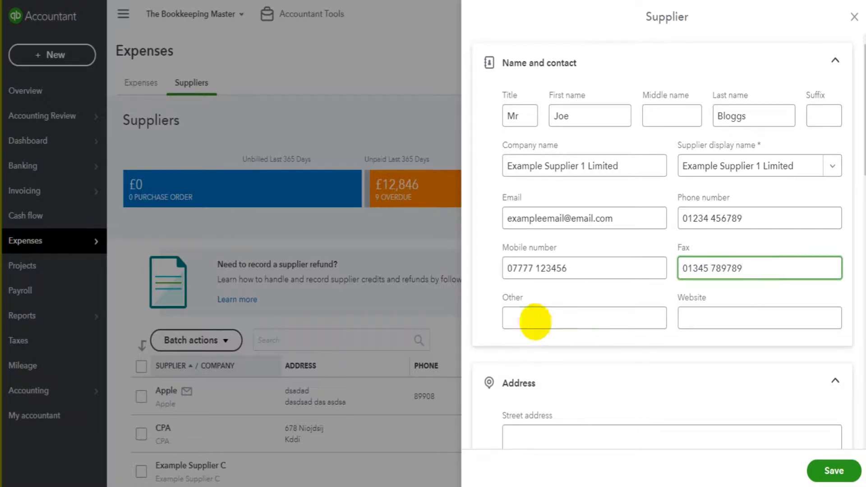
left_click(536, 318)
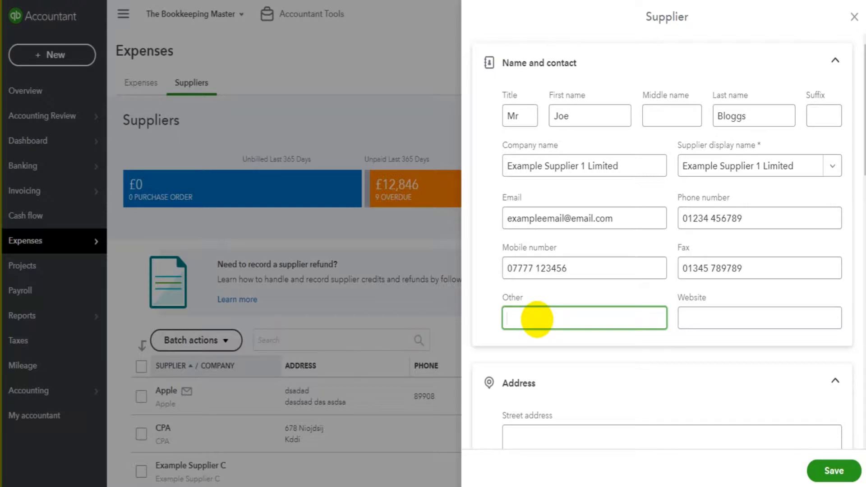
left_click(737, 319)
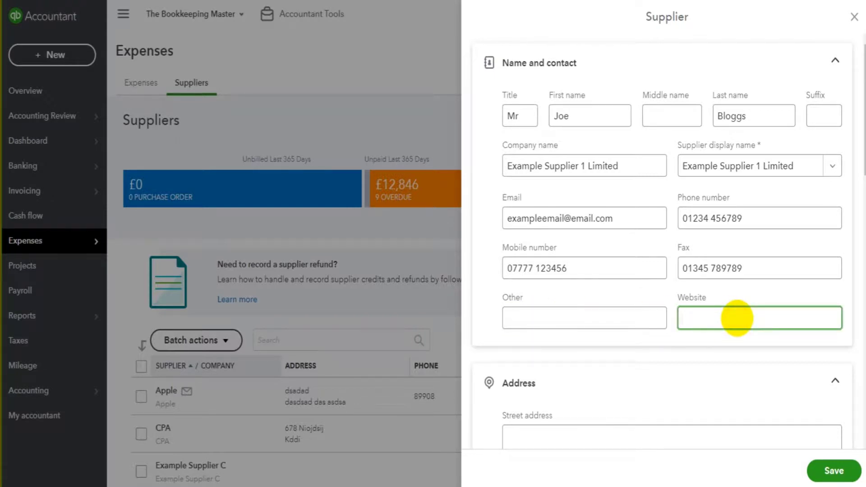
type("www.examplesupplier")
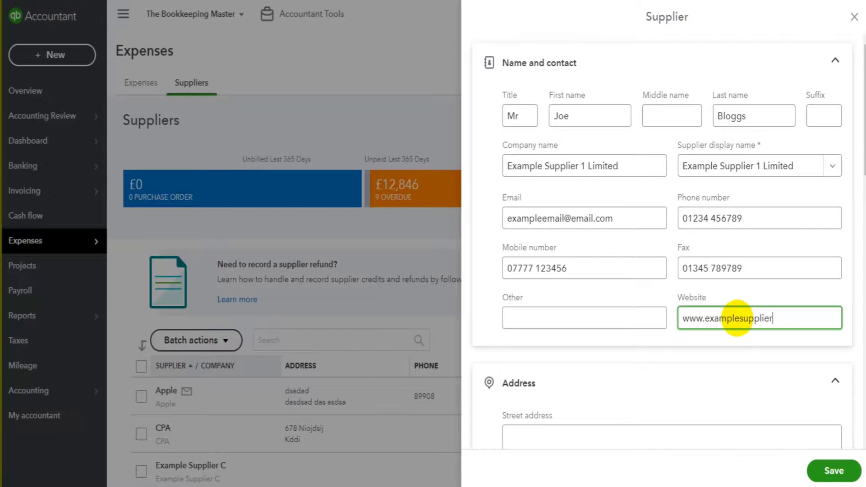
type("1.com")
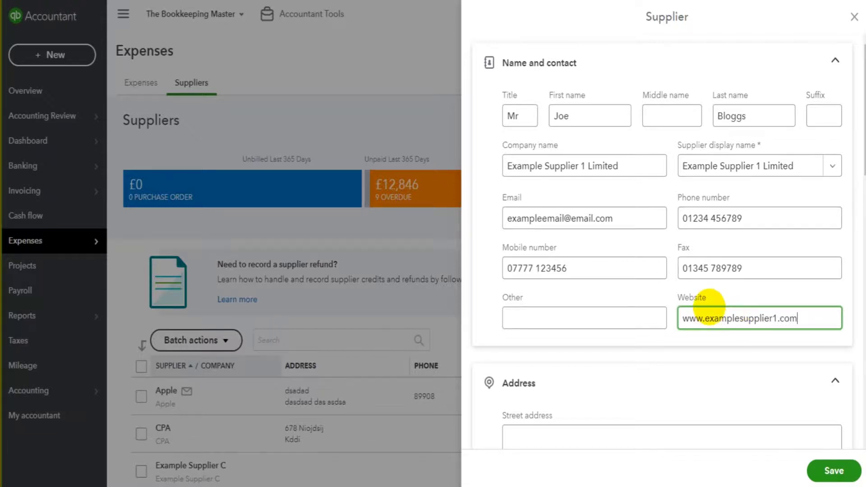
scroll(672, 215, "down", 2)
scroll(673, 216, "down", 2)
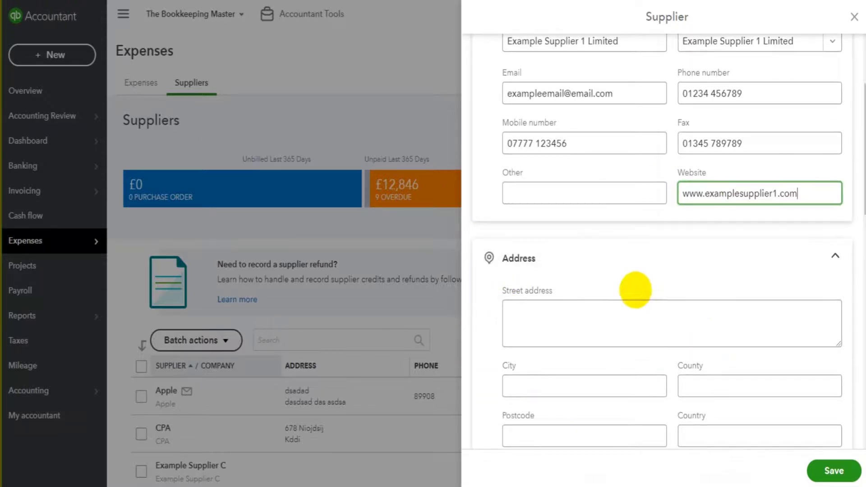
scroll(633, 286, "down", 4)
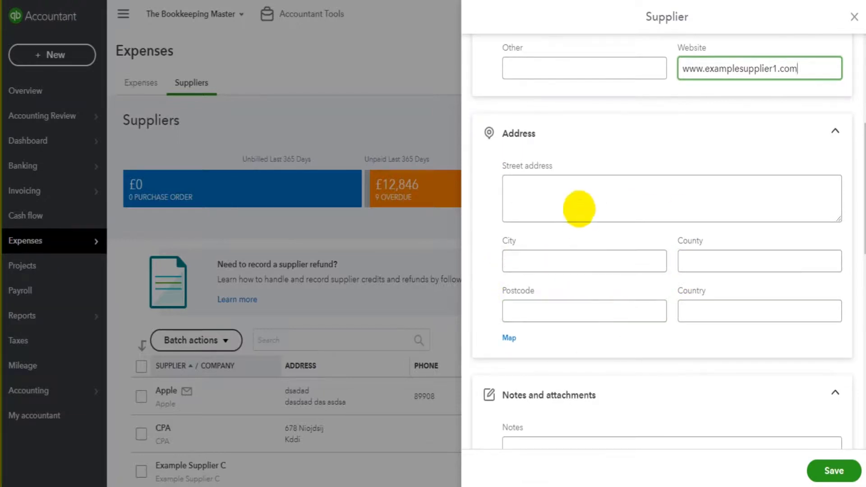
left_click(579, 208)
- Fill in the supplier's street, city and county address lines
type("789 Example S")
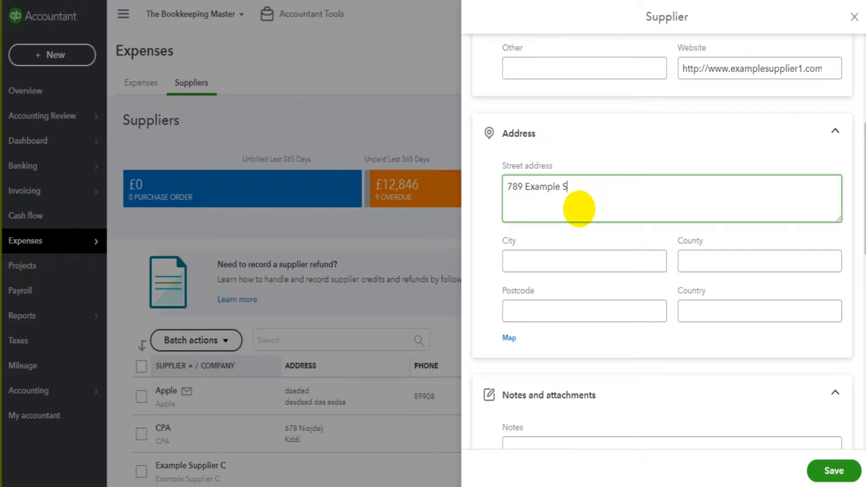
type("treet")
key("Tab")
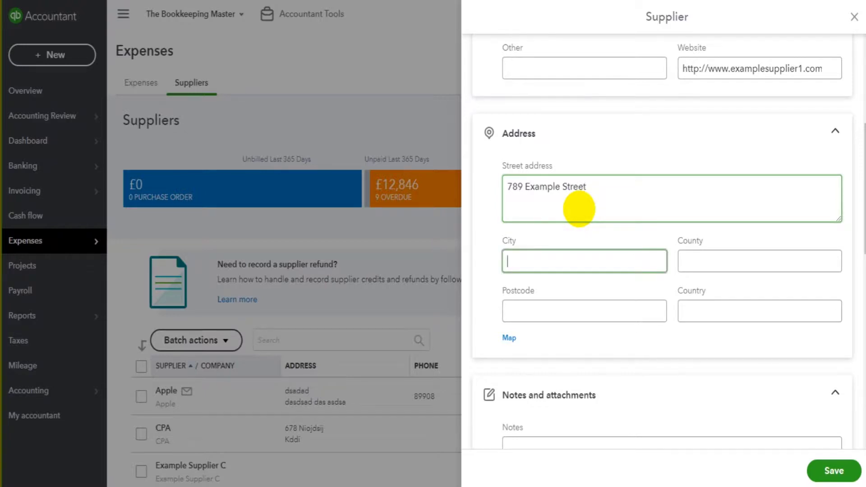
type("Exam")
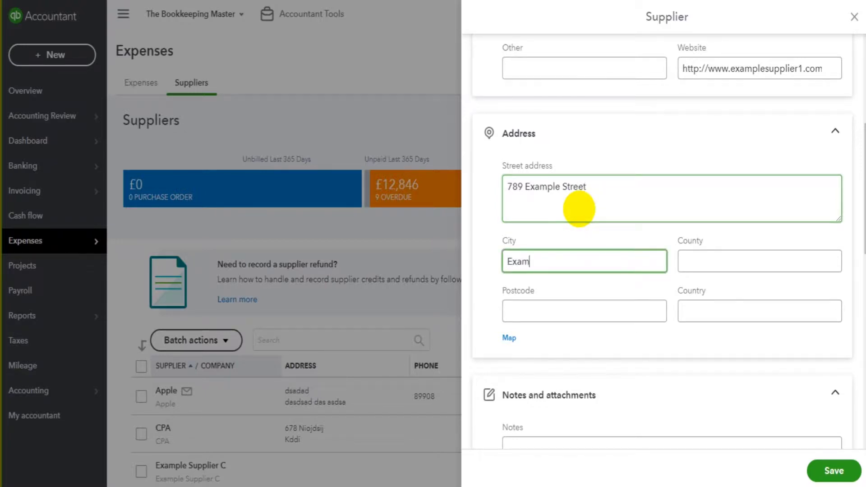
type("ple City")
key("Tab")
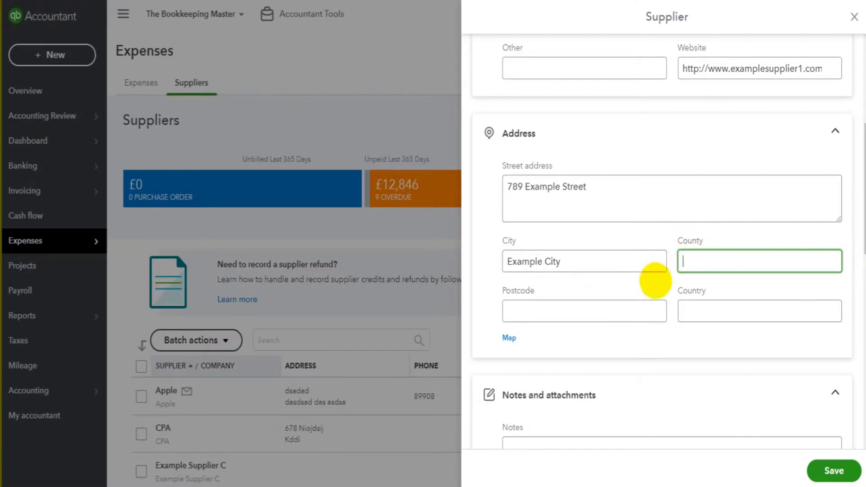
type("xa")
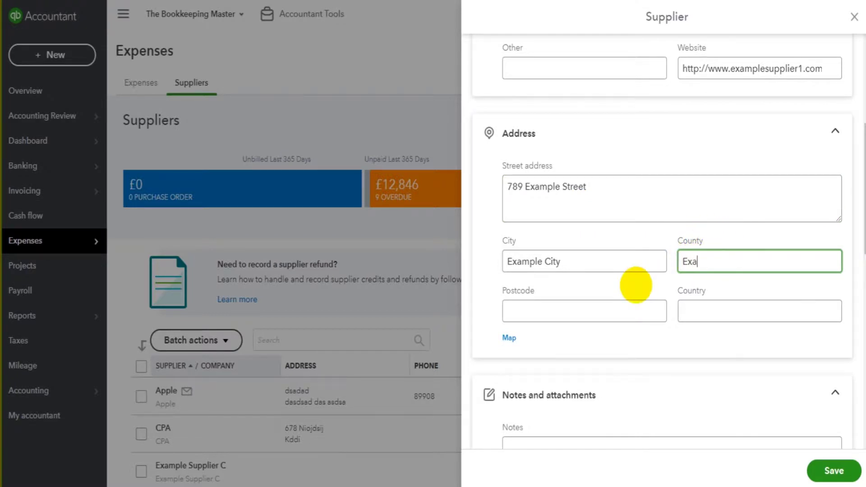
type("mple Country")
- Add the supplier's postcode and set the country to UK
left_click(582, 306)
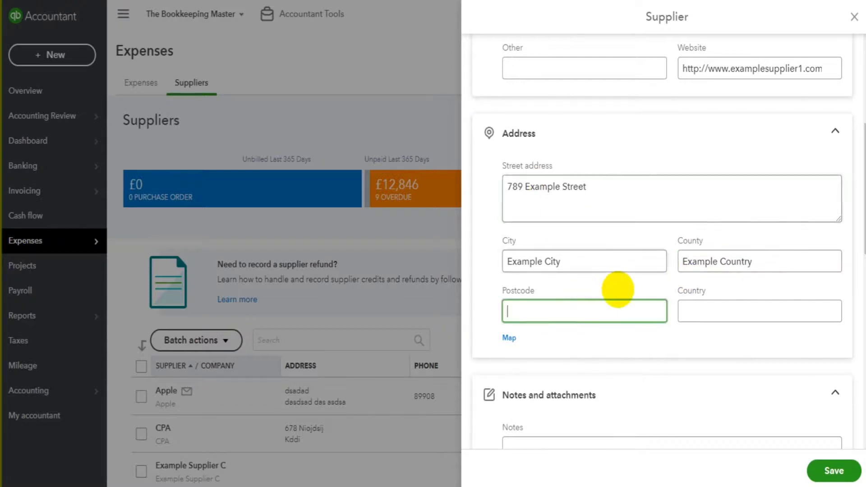
scroll(614, 286, "up", 2)
scroll(621, 281, "up", 3)
scroll(623, 280, "down", 5)
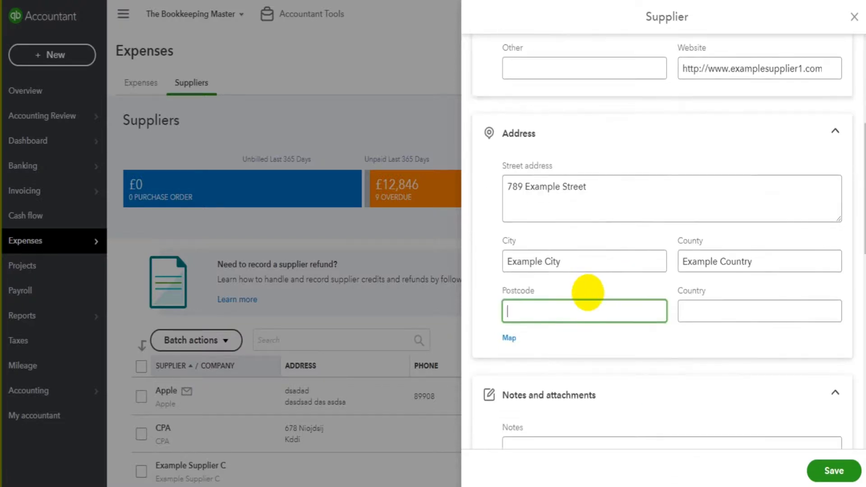
scroll(588, 292, "down", 2)
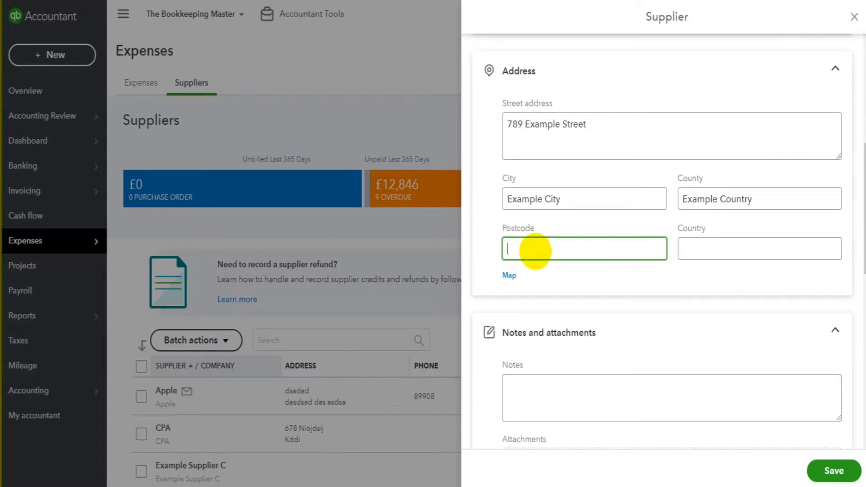
type("IP12 12P")
left_click(703, 249)
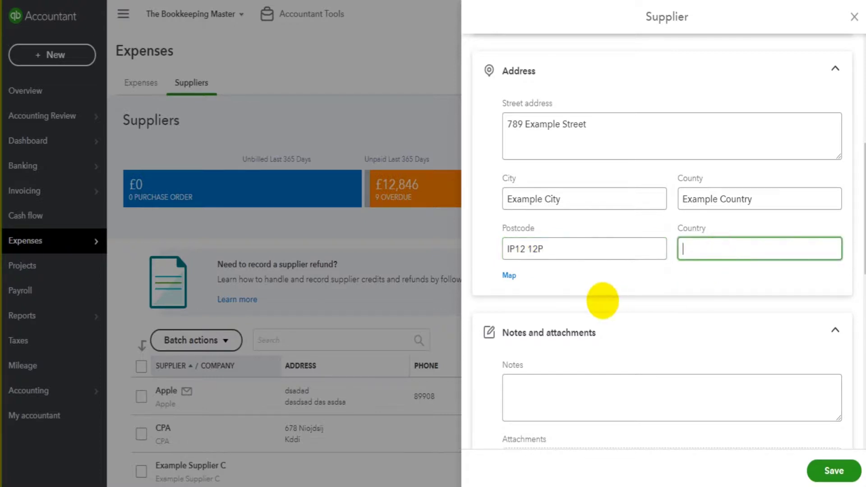
type("UK")
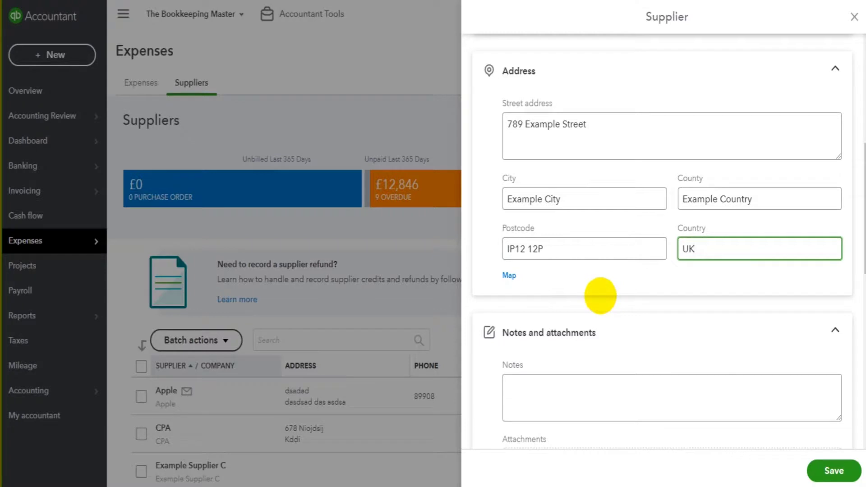
scroll(600, 295, "down", 3)
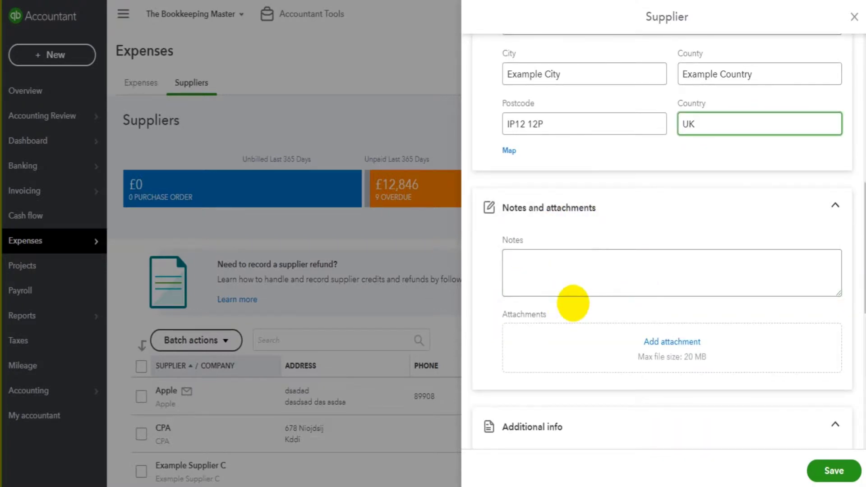
left_click(585, 281)
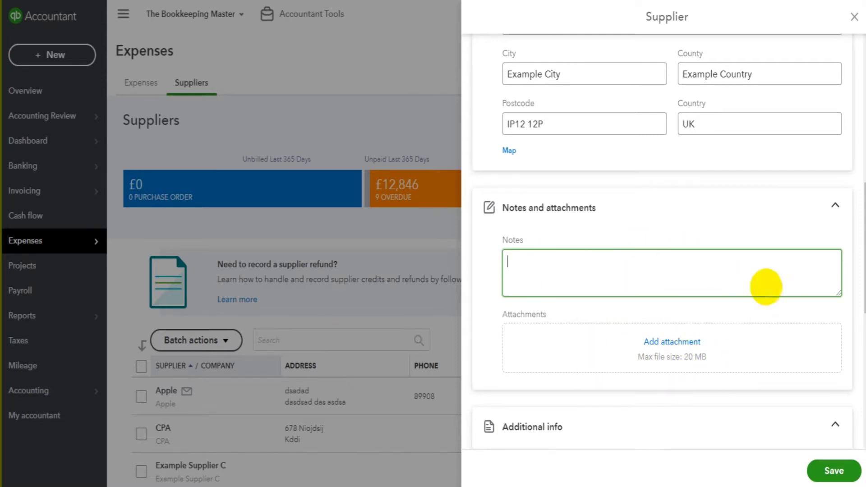
scroll(674, 253, "down", 7)
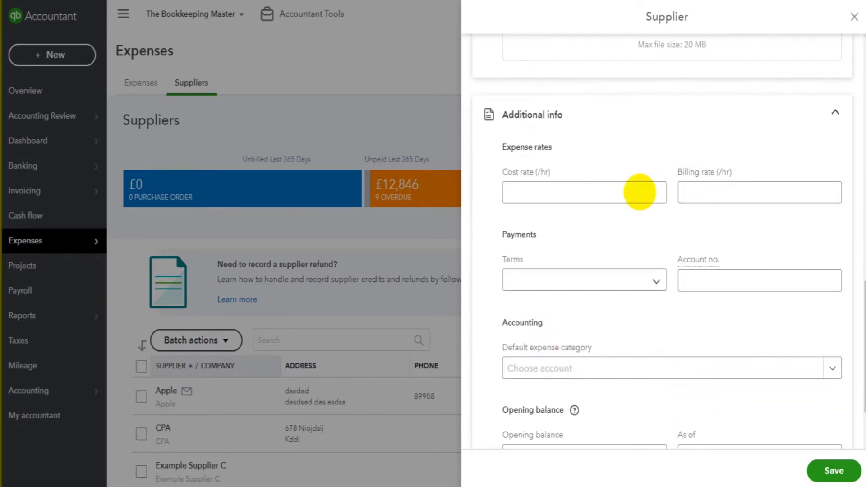
scroll(653, 294, "down", 2)
scroll(650, 294, "down", 1)
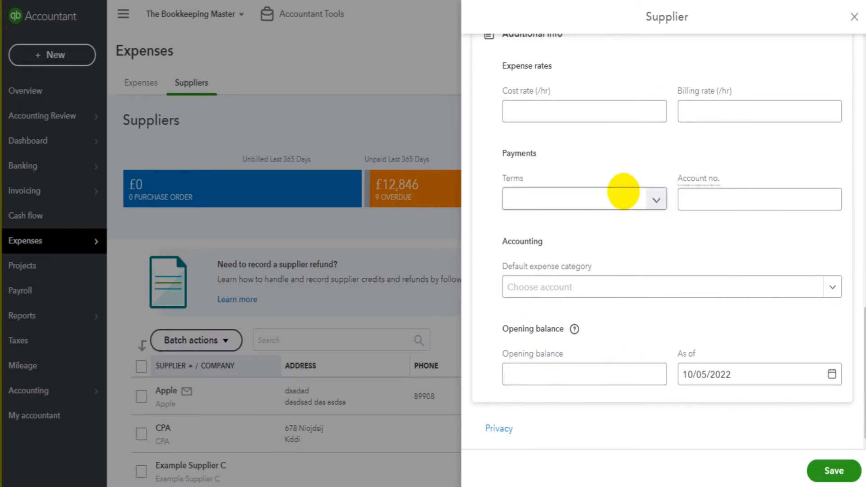
scroll(618, 187, "up", 2)
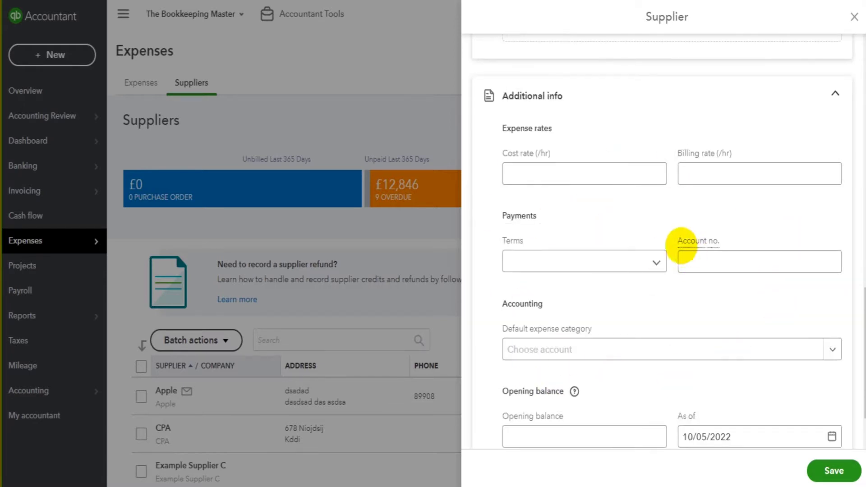
scroll(681, 246, "up", 10)
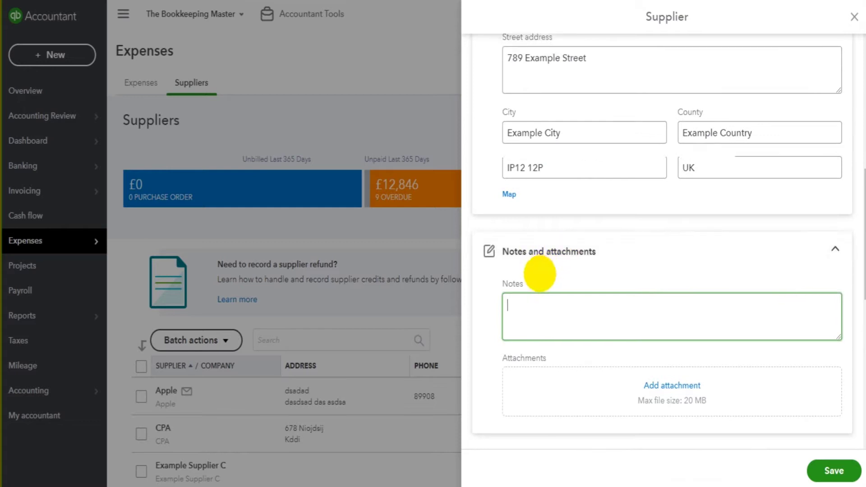
scroll(519, 273, "up", 3)
scroll(632, 262, "up", 6)
left_click(638, 239)
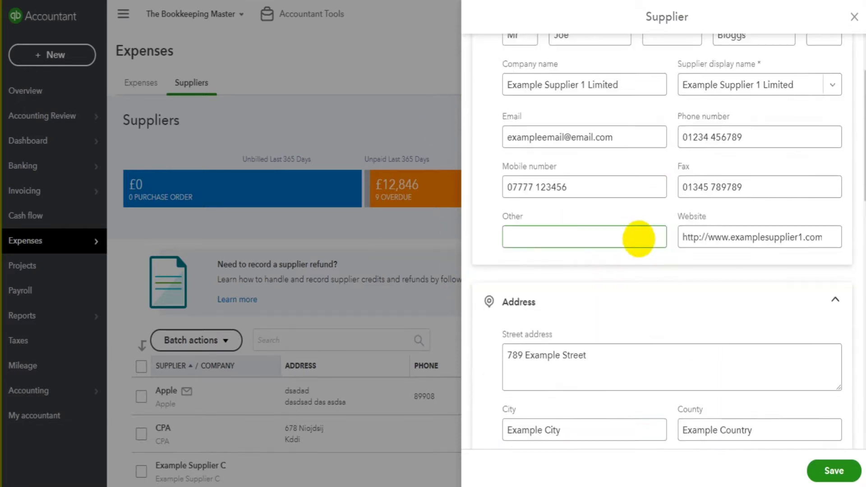
scroll(638, 238, "up", 3)
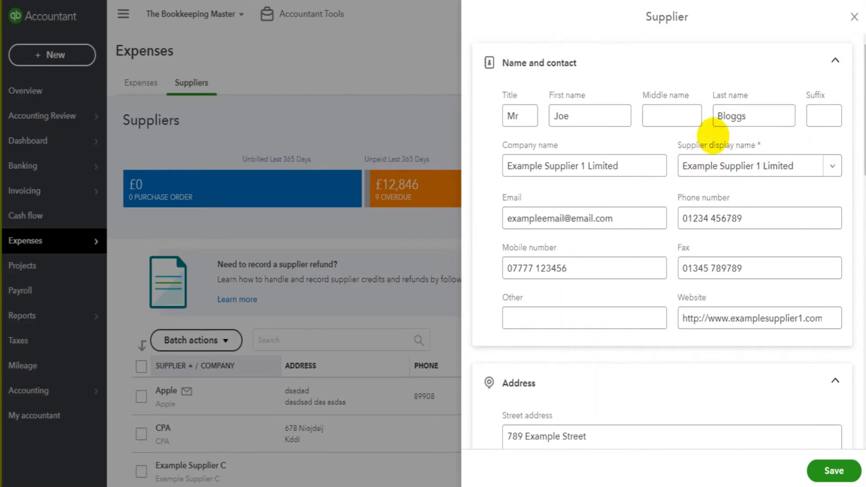
left_click(734, 166)
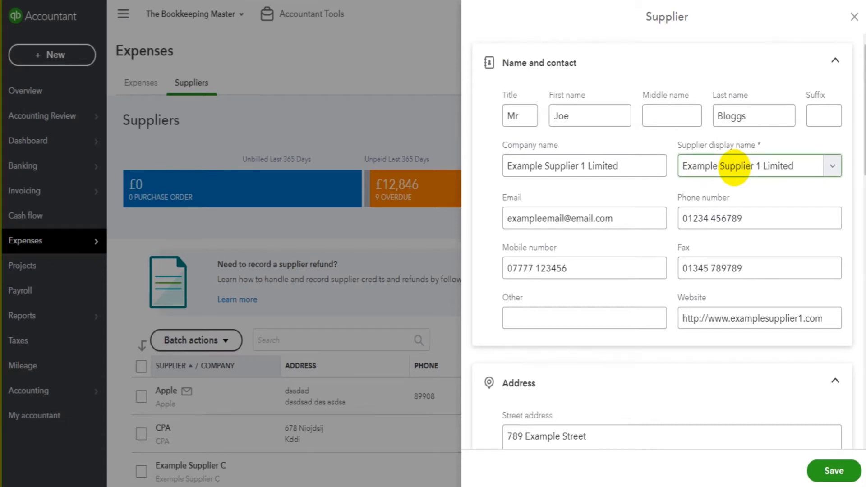
left_click(473, 125)
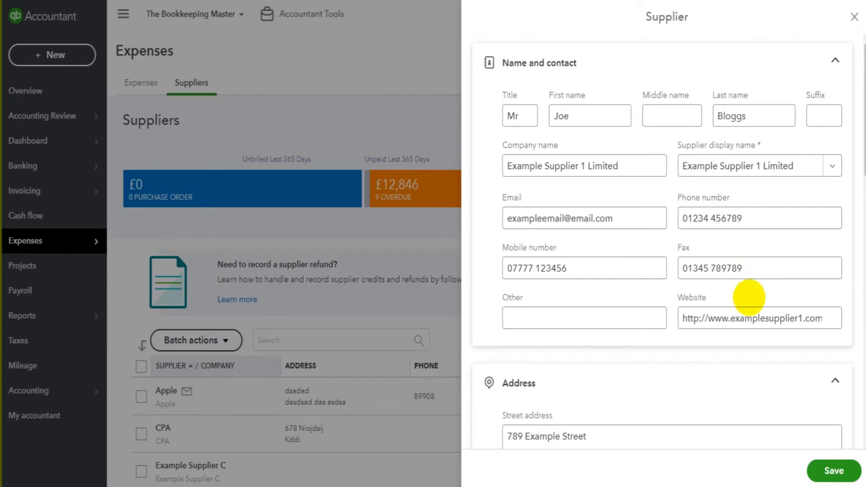
- Save Example Supplier 1 Limited and locate its new row in the supplier list
left_click(826, 470)
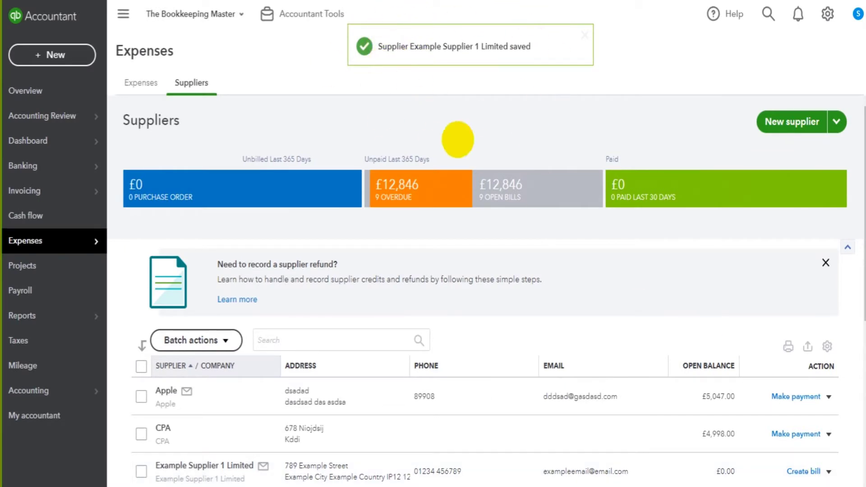
scroll(309, 286, "down", 4)
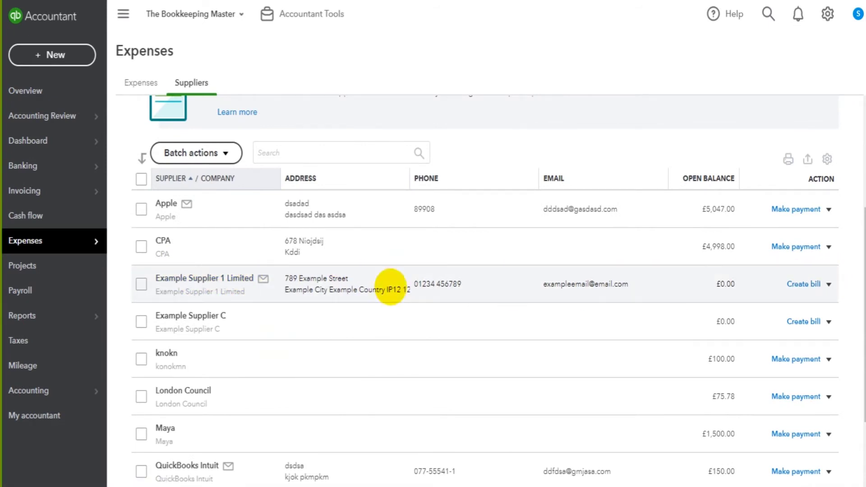
scroll(230, 283, "up", 2)
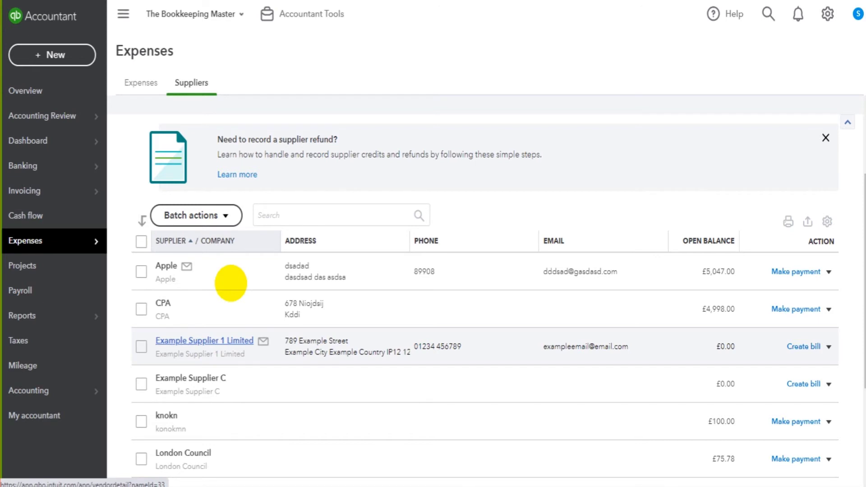
scroll(257, 285, "down", 2)
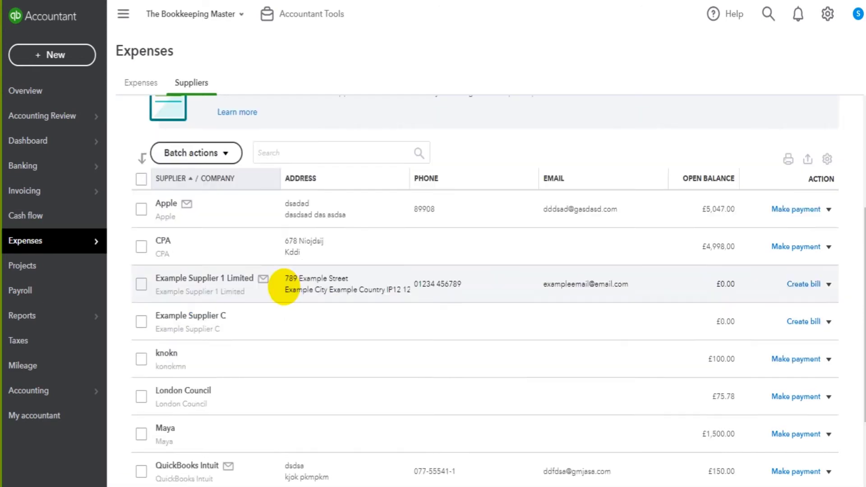
scroll(284, 287, "up", 4)
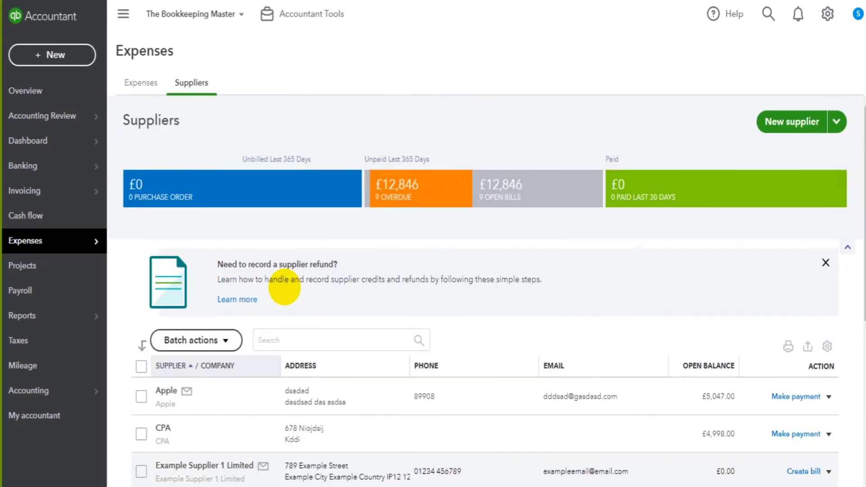
mouse_move(84, 239)
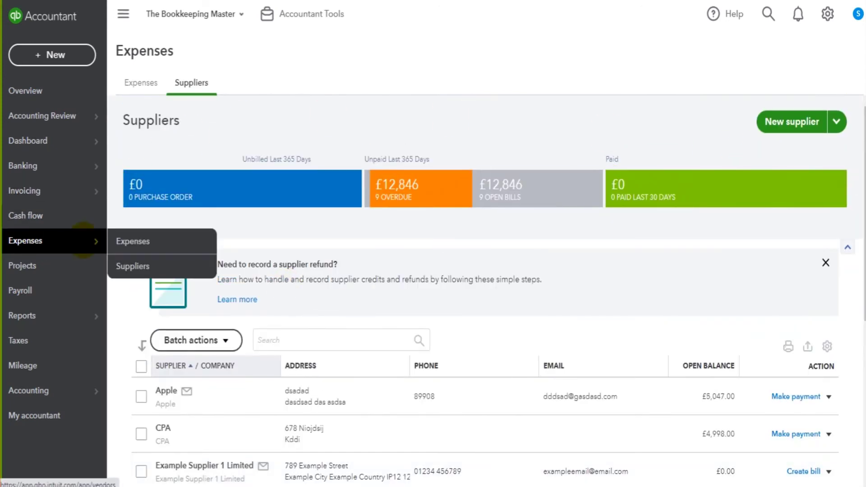
left_click(118, 265)
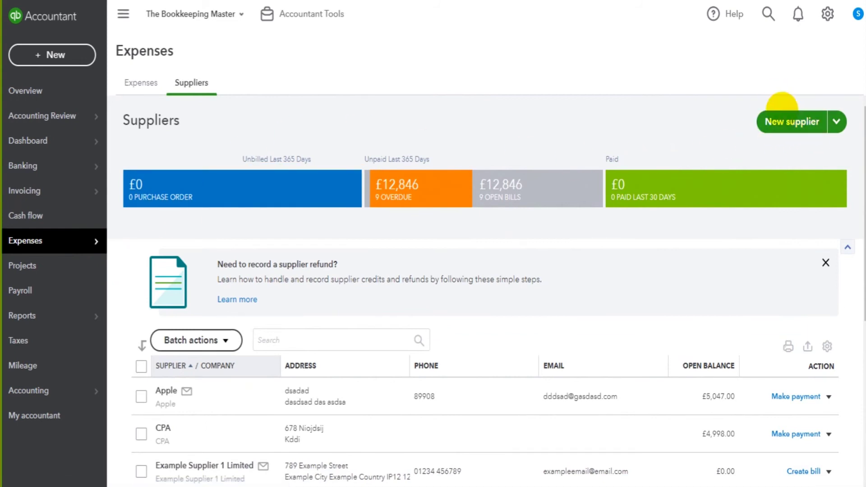
left_click(785, 117)
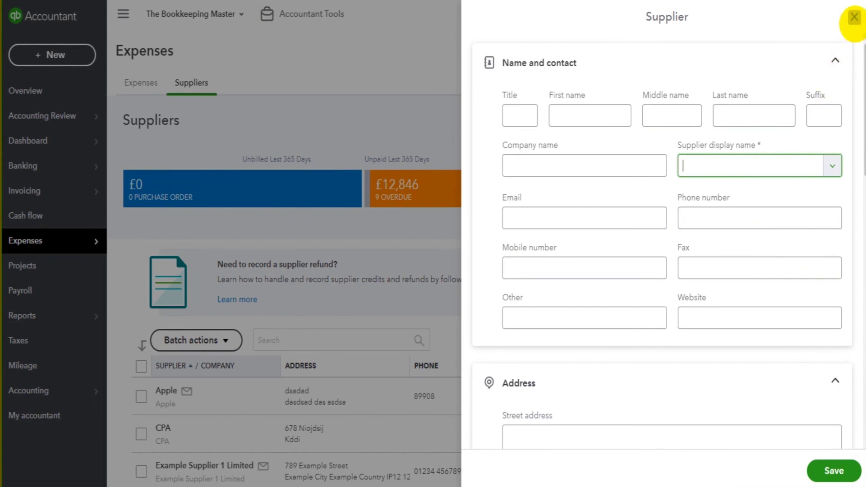
left_click(854, 18)
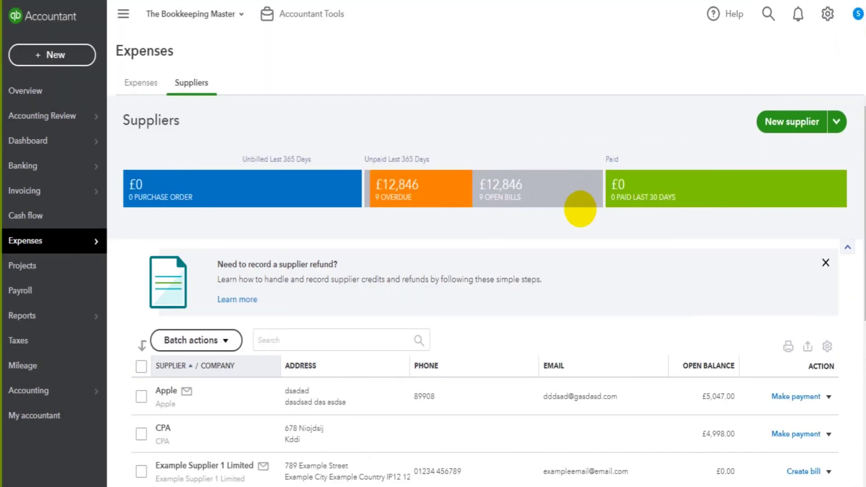